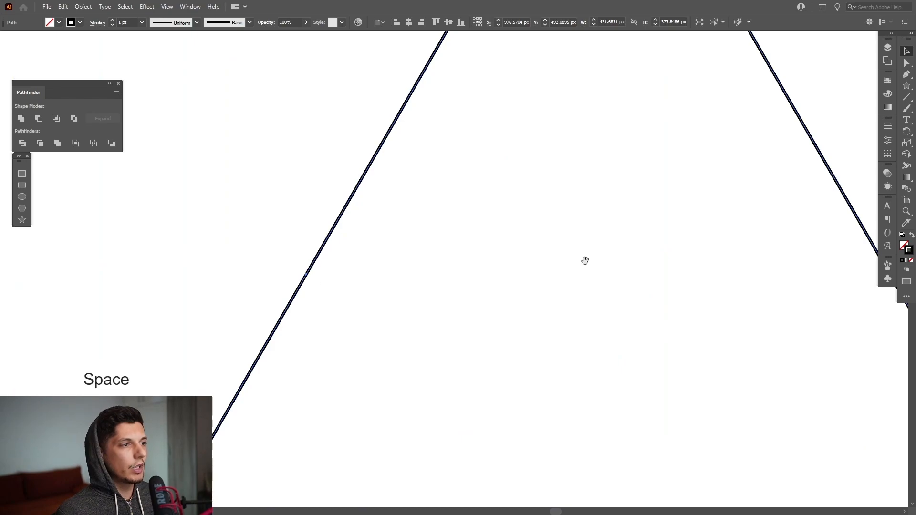
# Step: Draw a straight line with the Pen tool from the midpoint of the triangle's right side to its lower-left corner
pyautogui.moveTo(530, 447); pyautogui.dragTo(542, 186)
pyautogui.moveTo(477, 390); pyautogui.dragTo(512, 261)
pyautogui.scroll(-2, 457, 377)
pyautogui.moveTo(472, 231); pyautogui.dragTo(473, 341)
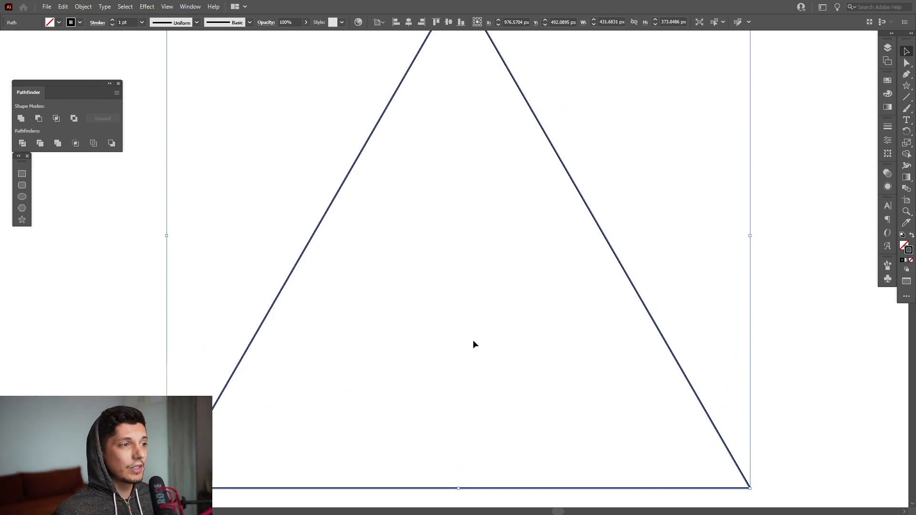
pyautogui.scroll(-1, 474, 342)
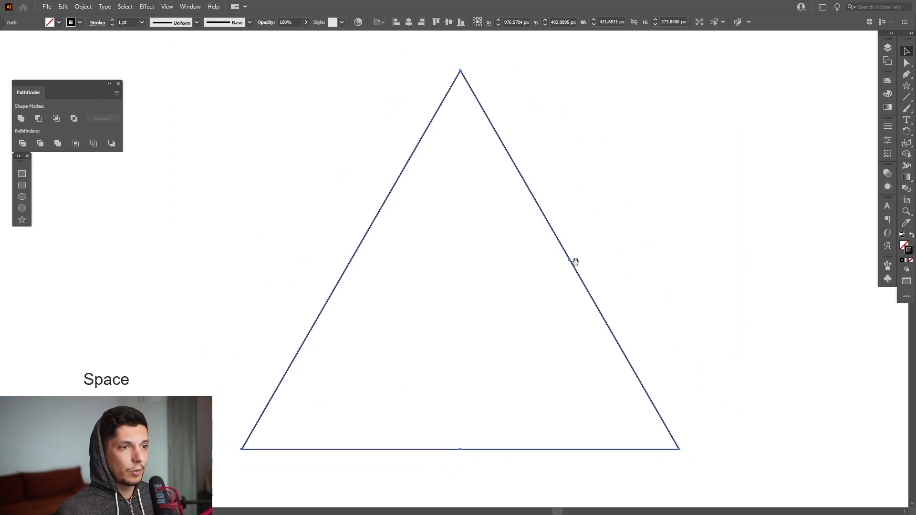
pyautogui.click(519, 292)
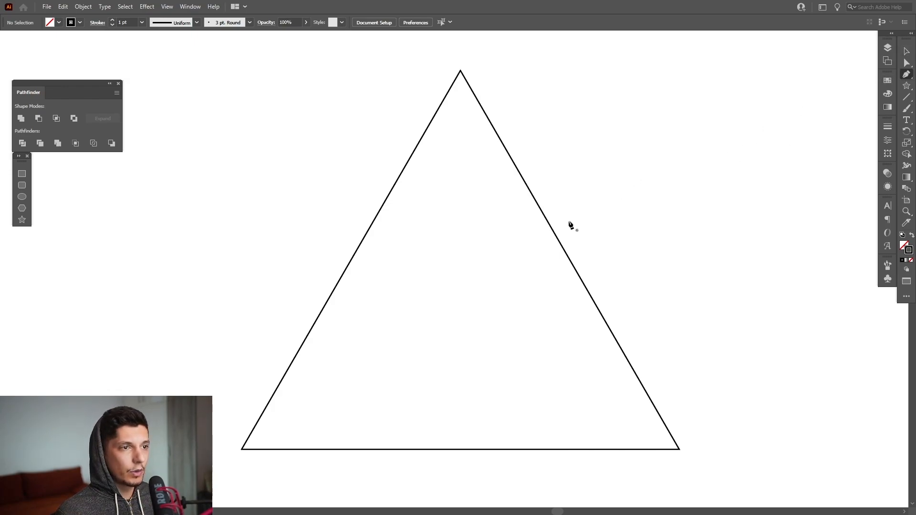
pyautogui.click(571, 261)
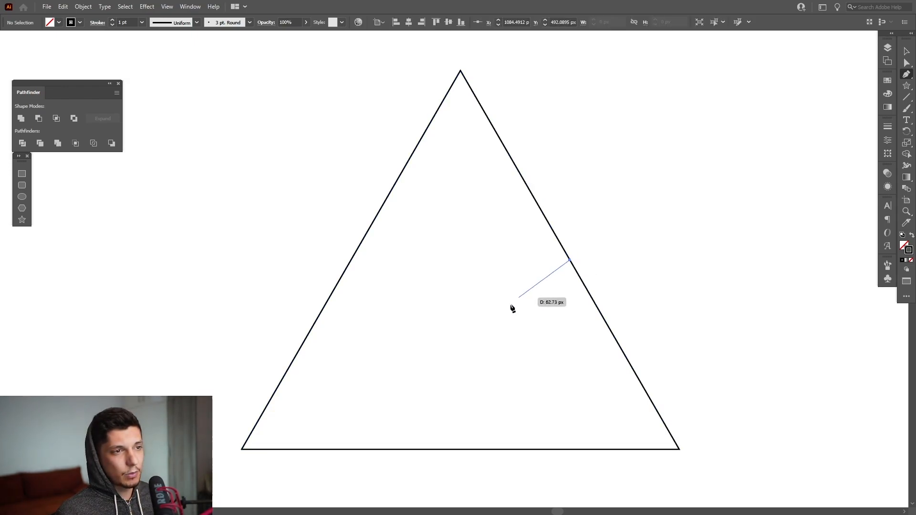
pyautogui.click(243, 450)
pyautogui.press('v')
# Step: Reflect a copy of the diagonal line across the vertical axis through the triangle's apex
pyautogui.moveTo(436, 306); pyautogui.dragTo(435, 306)
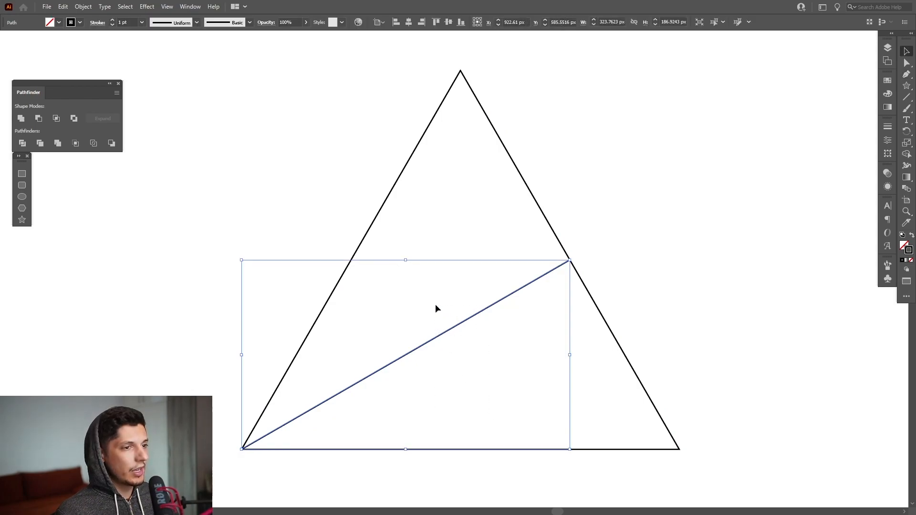
pyautogui.click(905, 133)
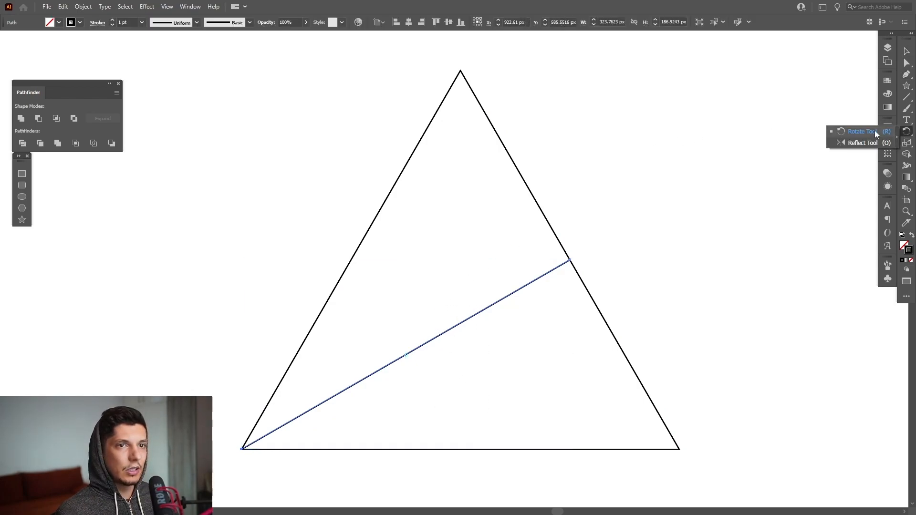
pyautogui.click(857, 144)
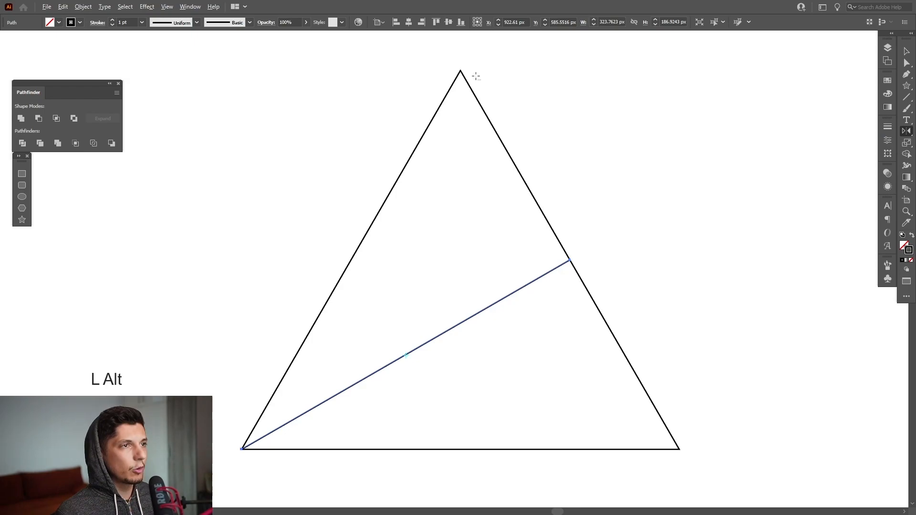
pyautogui.keyDown('alt'); pyautogui.click(461, 71); pyautogui.keyUp('alt')
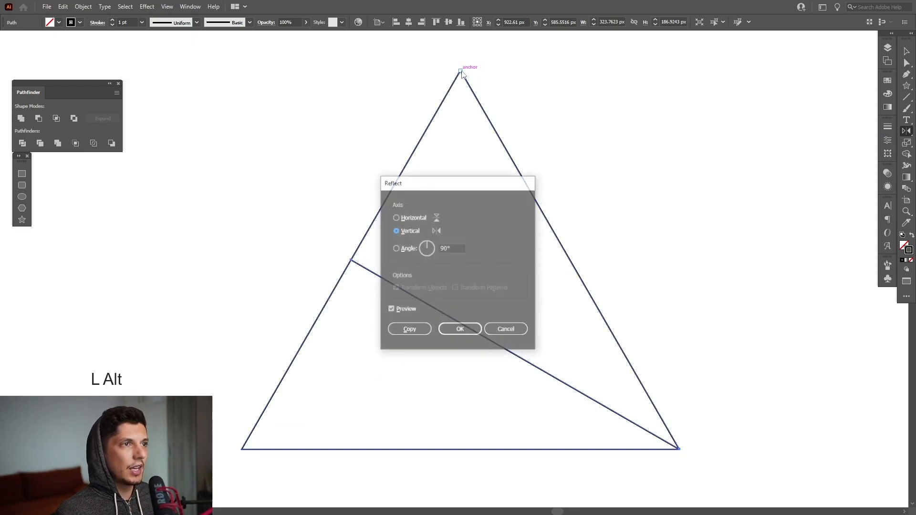
pyautogui.click(410, 331)
pyautogui.press('v')
pyautogui.click(474, 207)
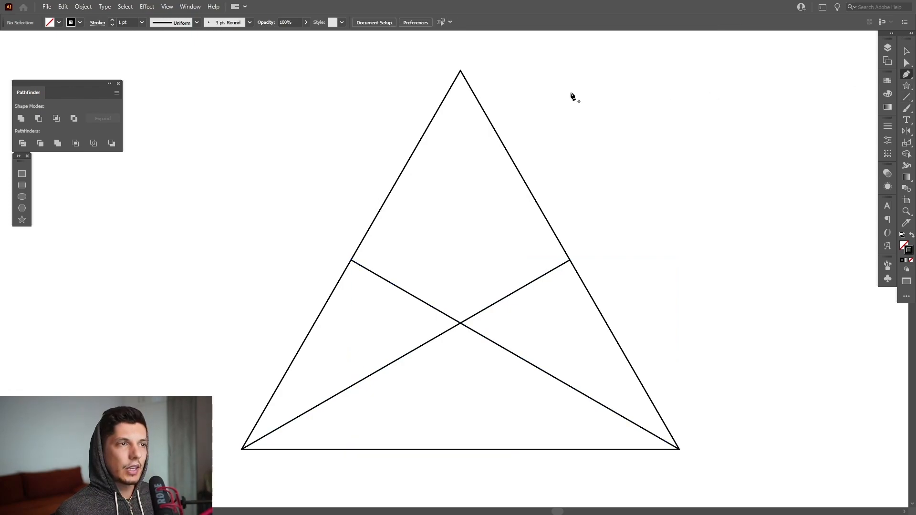
# Step: Draw a vertical line with the Pen tool from the triangle's apex to the middle of its base
pyautogui.click(460, 71)
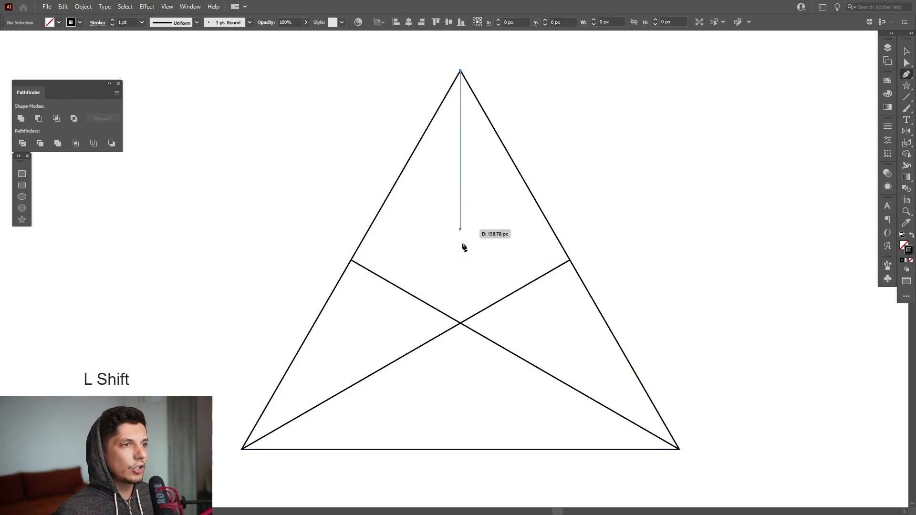
pyautogui.keyDown('shift'); pyautogui.click(461, 449); pyautogui.keyUp('shift')
pyautogui.press('v')
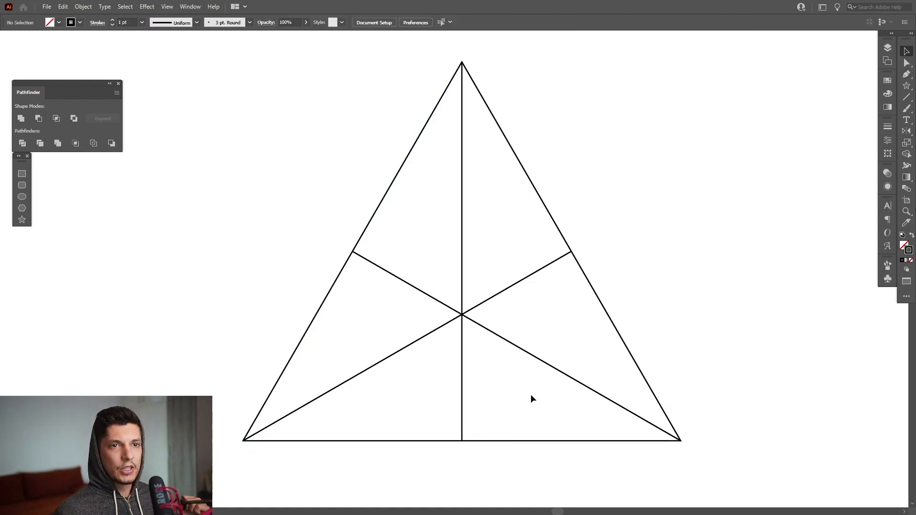
# Step: Erase the segments between the central intersection and the three side midpoints from the inner lines with the Shape Builder tool
pyautogui.moveTo(494, 371); pyautogui.dragTo(444, 290)
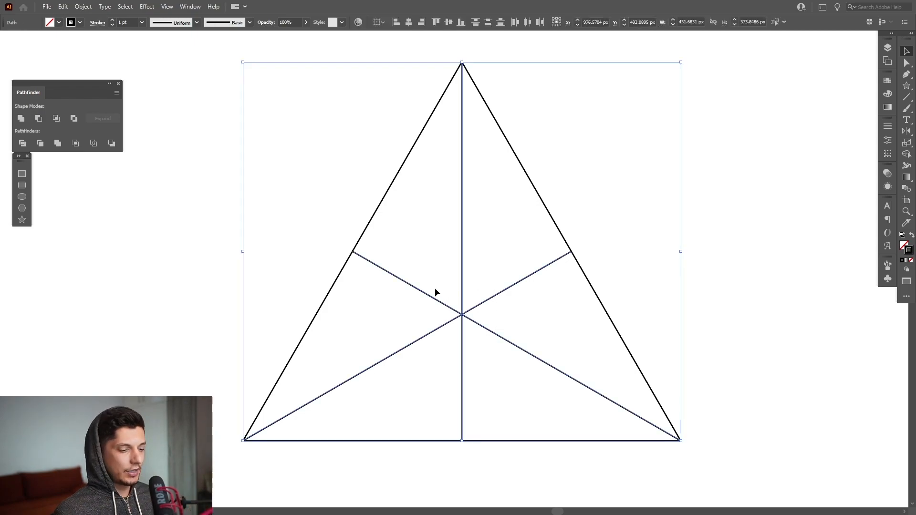
pyautogui.hotkey('shift', 'm')
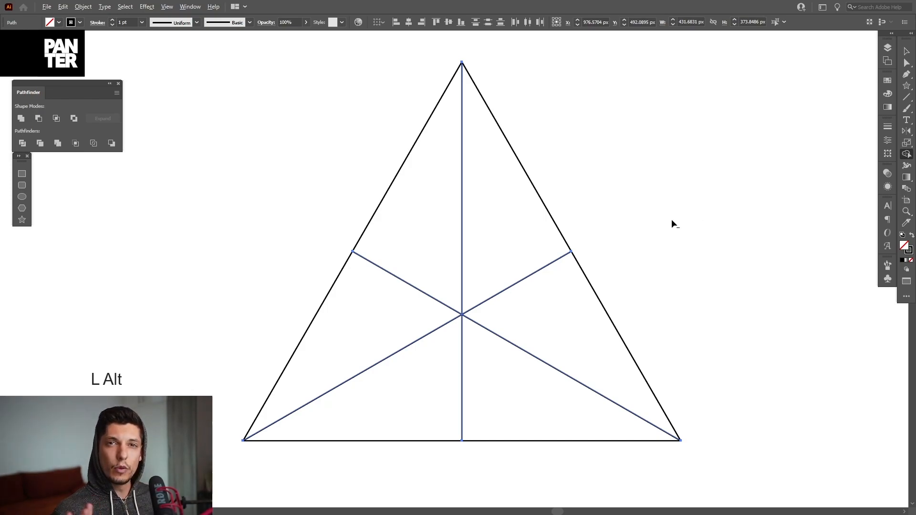
pyautogui.moveTo(530, 301); pyautogui.dragTo(520, 261)
pyautogui.moveTo(417, 258); pyautogui.dragTo(435, 310)
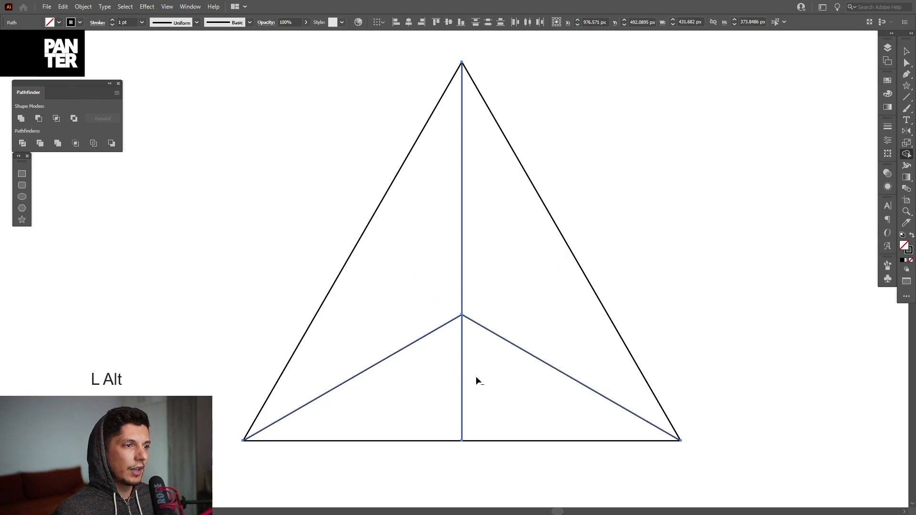
pyautogui.moveTo(435, 376); pyautogui.dragTo(497, 379)
# Step: Group the triangle with its three inner lines and scale the group proportionally from its center to about 117 px wide
pyautogui.press('v')
pyautogui.moveTo(684, 158); pyautogui.dragTo(278, 442)
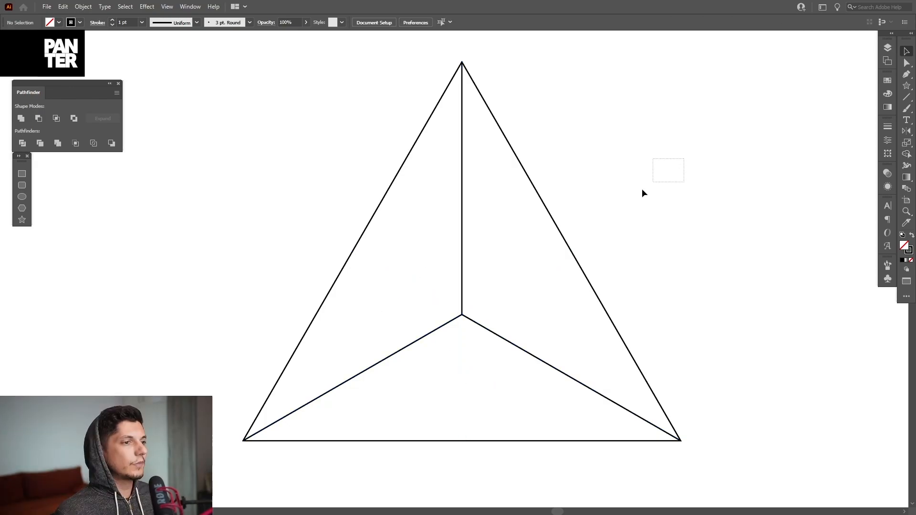
pyautogui.rightClick(512, 293)
pyautogui.click(537, 352)
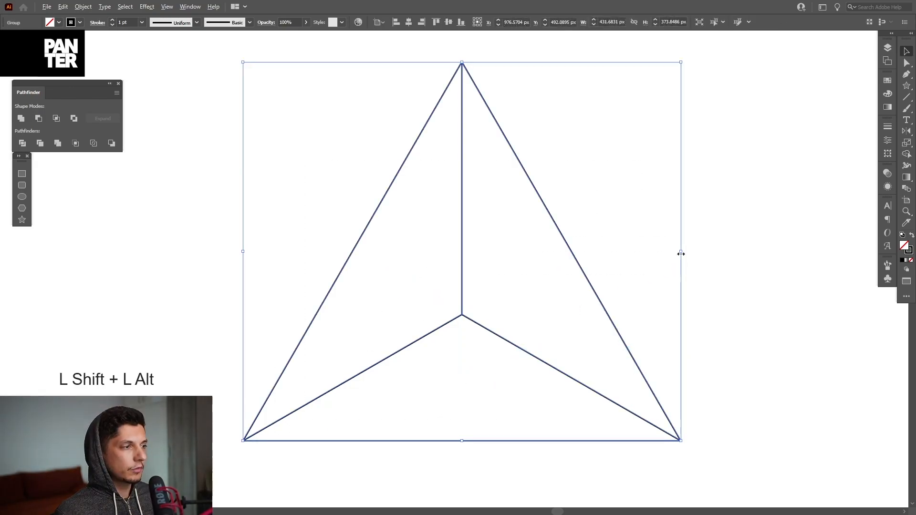
pyautogui.moveTo(681, 252); pyautogui.dragTo(521, 269)
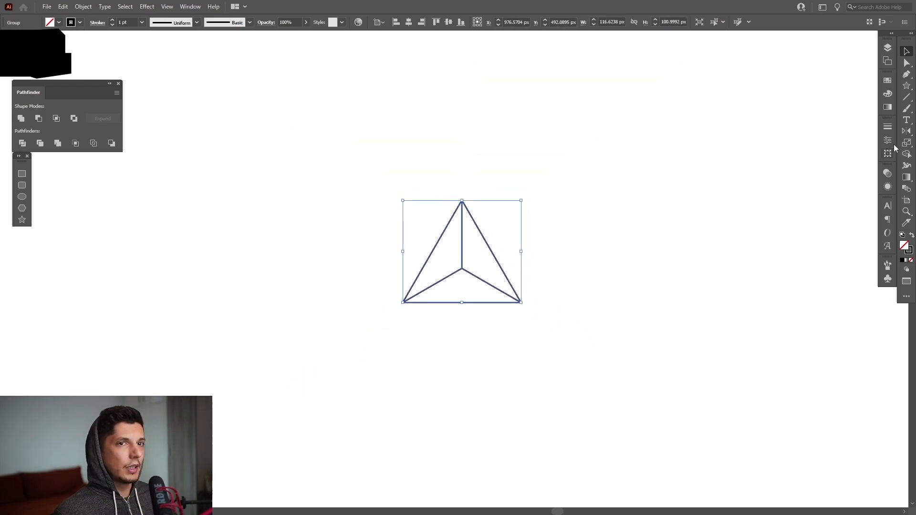
# Step: Rotate a copy of the triangle group 60° around its apex and repeat the transformation to complete a six-triangle hexagon
pyautogui.click(908, 132)
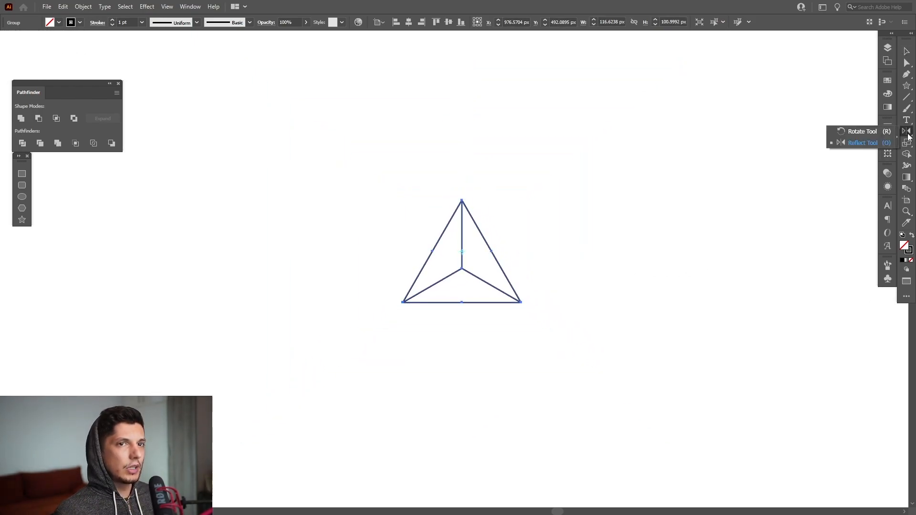
pyautogui.click(841, 134)
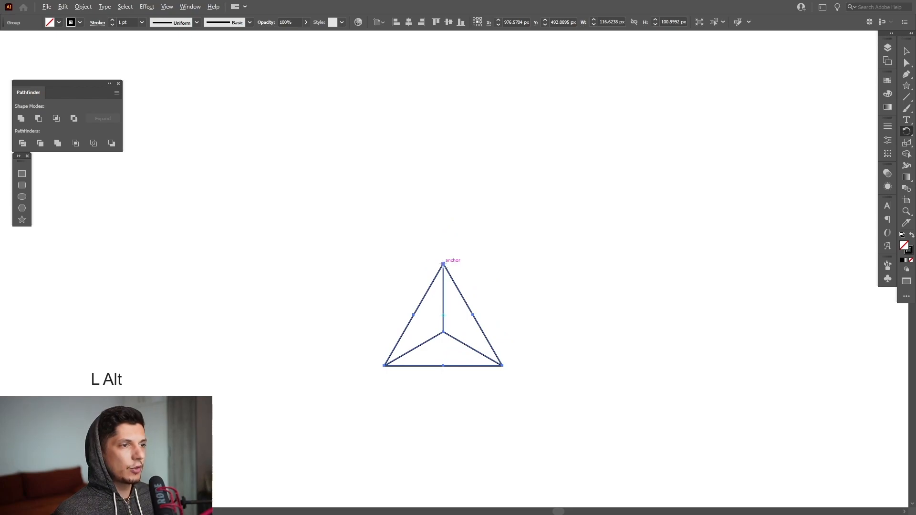
pyautogui.keyDown('alt'); pyautogui.click(444, 264); pyautogui.keyUp('alt')
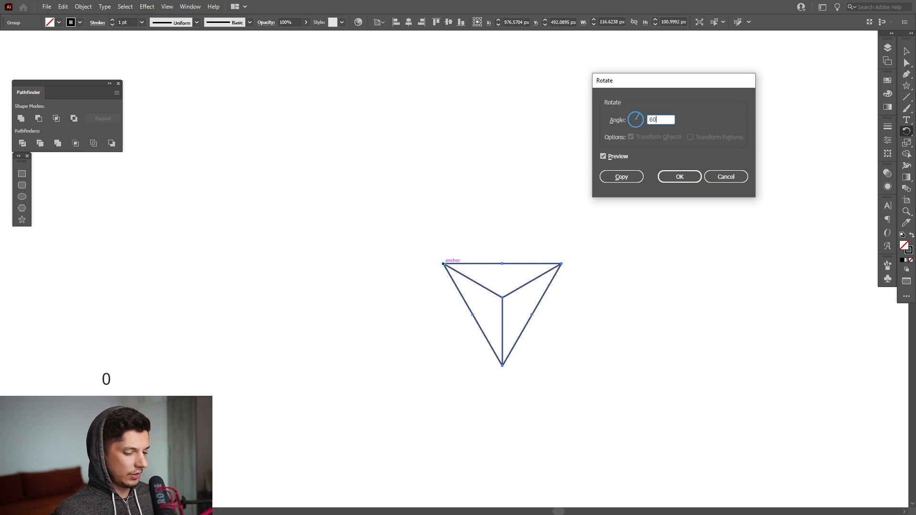
pyautogui.click(622, 177)
pyautogui.hotkey('ctrl', 'd')
pyautogui.hotkey('ctrl', 'd')
pyautogui.hotkey('ctrl', 'd')
pyautogui.hotkey('ctrl', 'd')
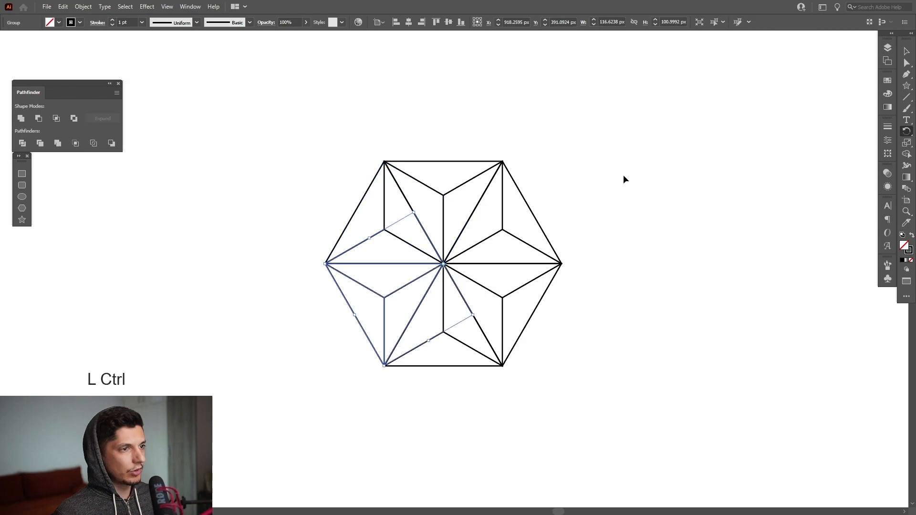
# Step: Group all six triangles of the hexagon
pyautogui.moveTo(669, 145); pyautogui.dragTo(309, 410)
pyautogui.rightClick(416, 290)
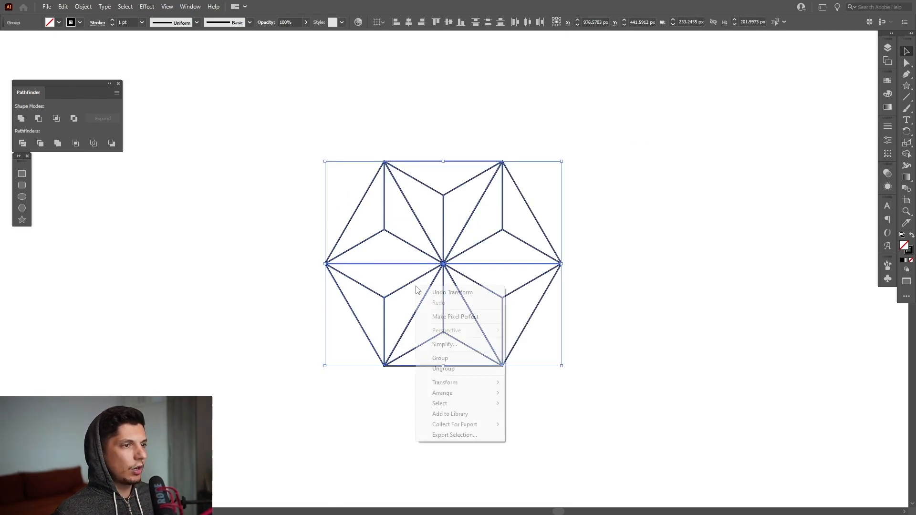
pyautogui.click(440, 357)
# Step: Scale the hexagon group proportionally to about 117 px wide and place it near the top edge of the artboard
pyautogui.scroll(-3, 531, 276)
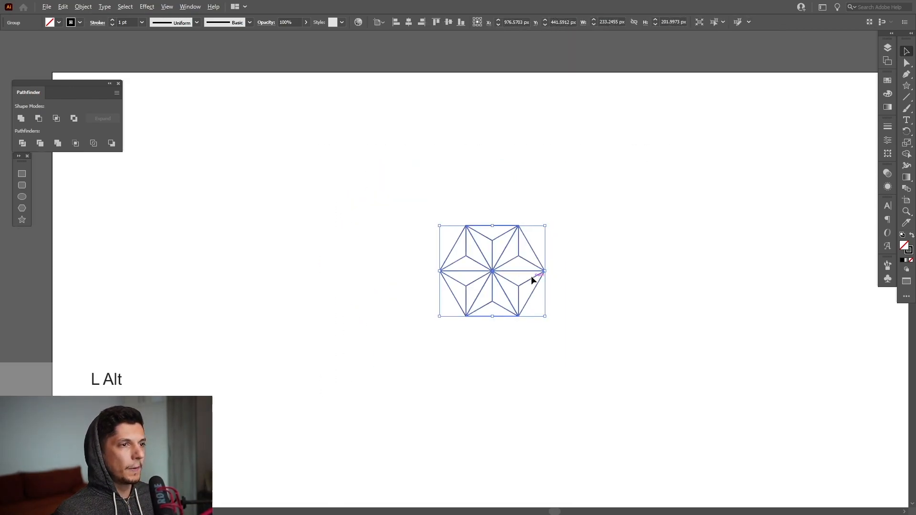
pyautogui.scroll(2, 532, 277)
pyautogui.moveTo(552, 256); pyautogui.dragTo(481, 157)
pyautogui.scroll(-2, 406, 99)
pyautogui.scroll(2, 453, 188)
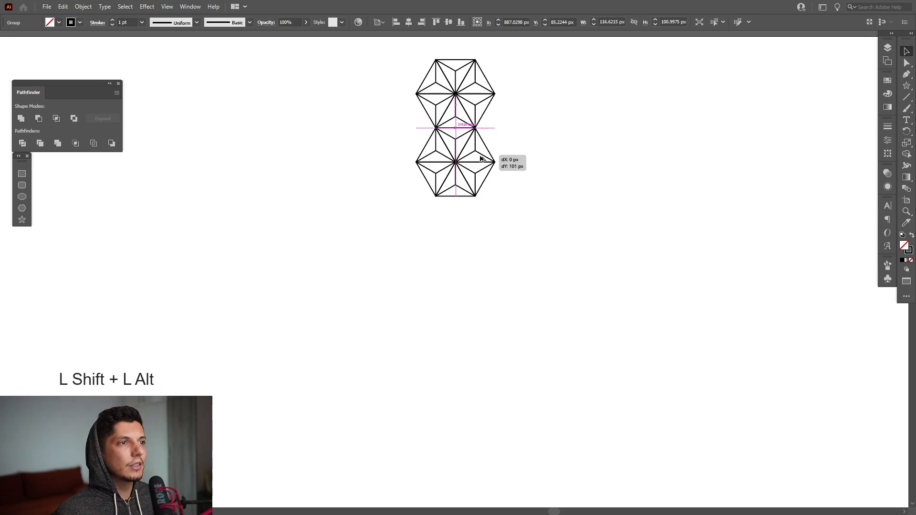
# Step: Copy the hexagon about 101 px straight down so the edges meet, and repeat the copy into a column of nine
pyautogui.moveTo(480, 157); pyautogui.dragTo(522, 152)
pyautogui.scroll(-4, 507, 185)
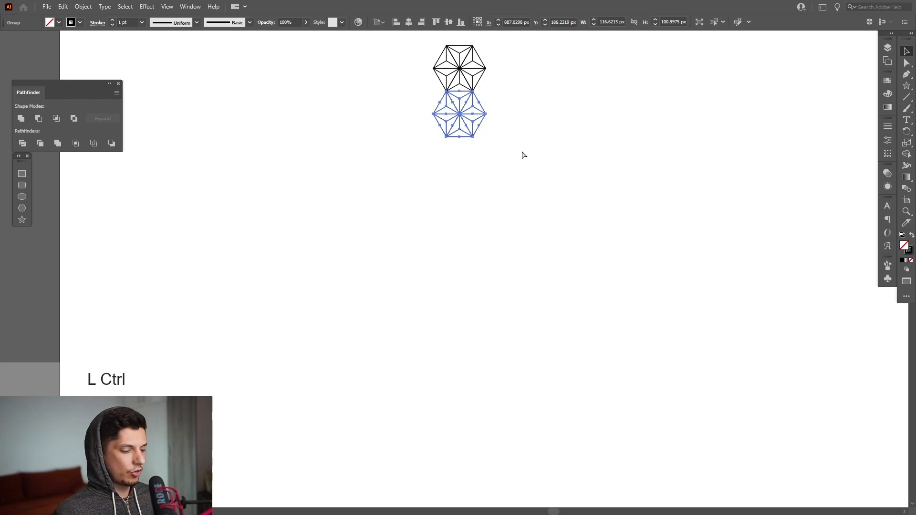
pyautogui.hotkey('ctrl', 'd')
pyautogui.hotkey('ctrl', 'd')
pyautogui.hotkey('ctrl', 'd')
pyautogui.hotkey('ctrl', 'd')
pyautogui.hotkey('ctrl', 'd')
pyautogui.hotkey('ctrl', 'd')
pyautogui.hotkey('ctrl', 'd')
# Step: Delete the two lowest hexagons and the five between the first and seventh ones, keeping only those two
pyautogui.moveTo(563, 458); pyautogui.dragTo(405, 385)
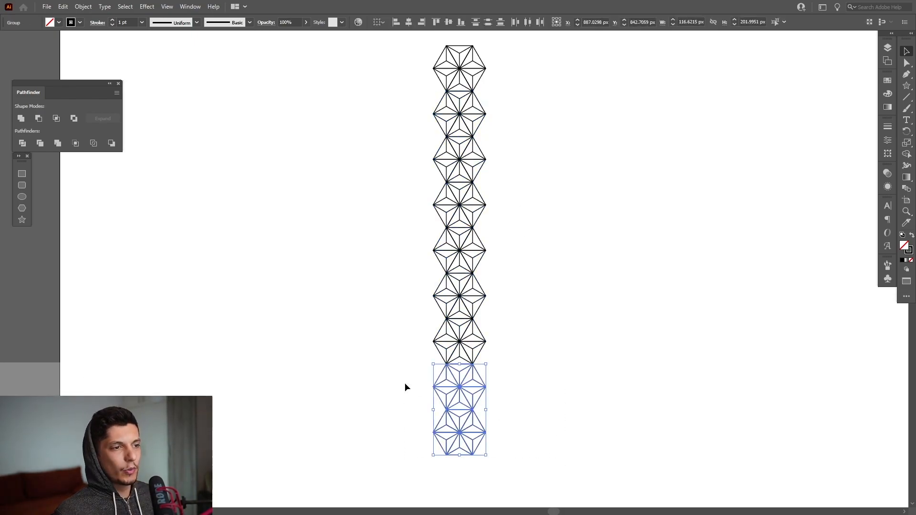
pyautogui.press('Delete')
pyautogui.moveTo(536, 307); pyautogui.dragTo(422, 107)
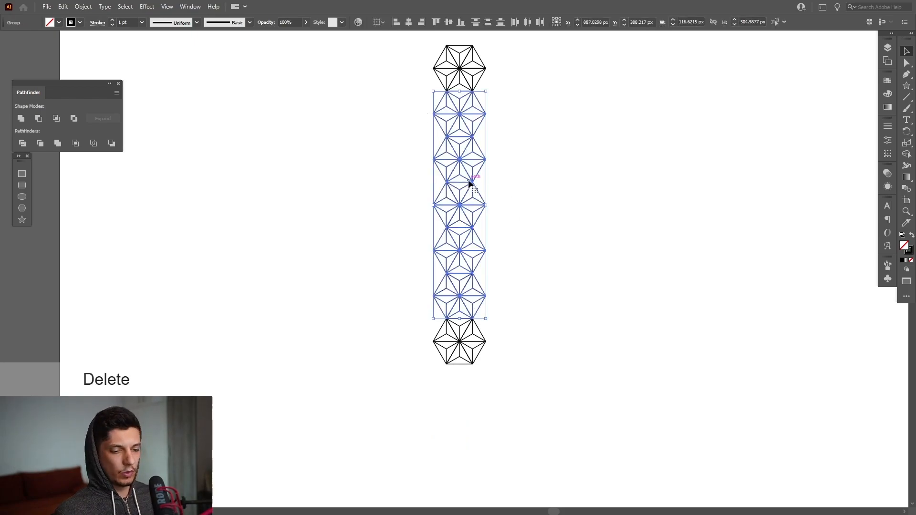
pyautogui.press('Delete')
# Step: Move the two remaining hexagons together down and to the right, toward the middle of the artboard
pyautogui.moveTo(554, 76); pyautogui.dragTo(422, 458)
pyautogui.moveTo(478, 86); pyautogui.dragTo(504, 151)
pyautogui.click(613, 242)
# Step: Set the upper hexagon's stroke weight to 8 pt
pyautogui.moveTo(580, 84); pyautogui.dragTo(406, 185)
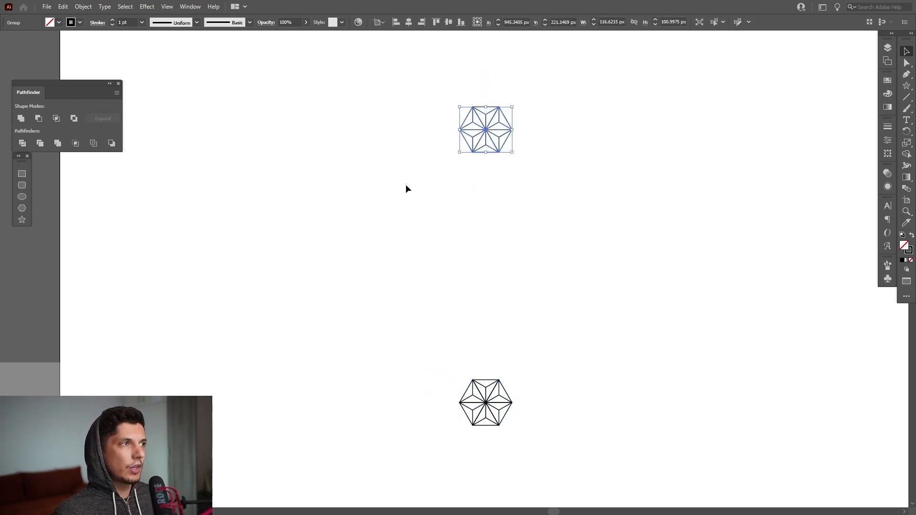
pyautogui.click(888, 127)
pyautogui.scroll(9, 828, 136)
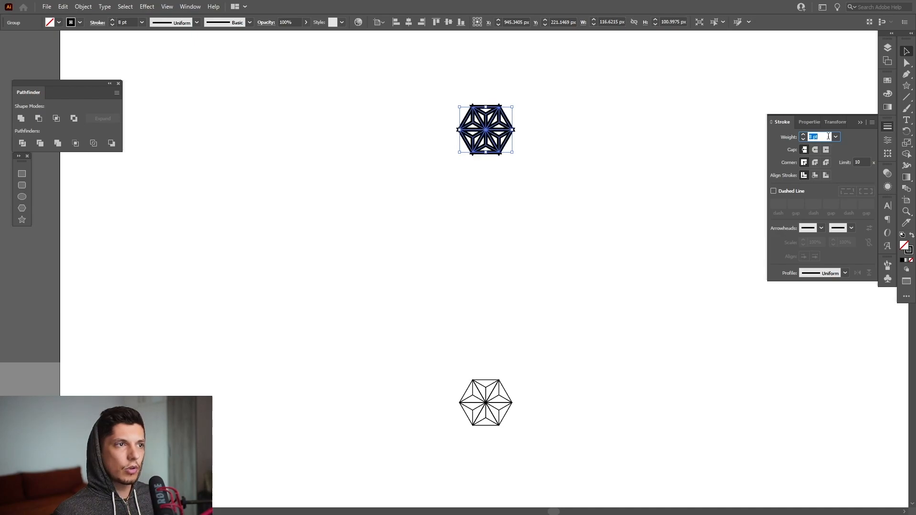
pyautogui.click(615, 86)
# Step: Create a blend between the thick upper hexagon and the thin lower hexagon
pyautogui.moveTo(614, 67); pyautogui.dragTo(408, 482)
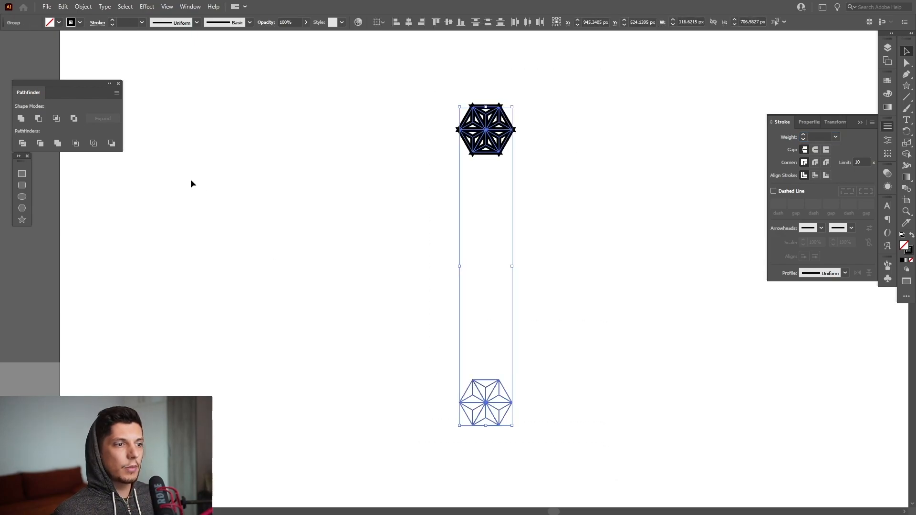
pyautogui.click(83, 6)
pyautogui.moveTo(177, 276)
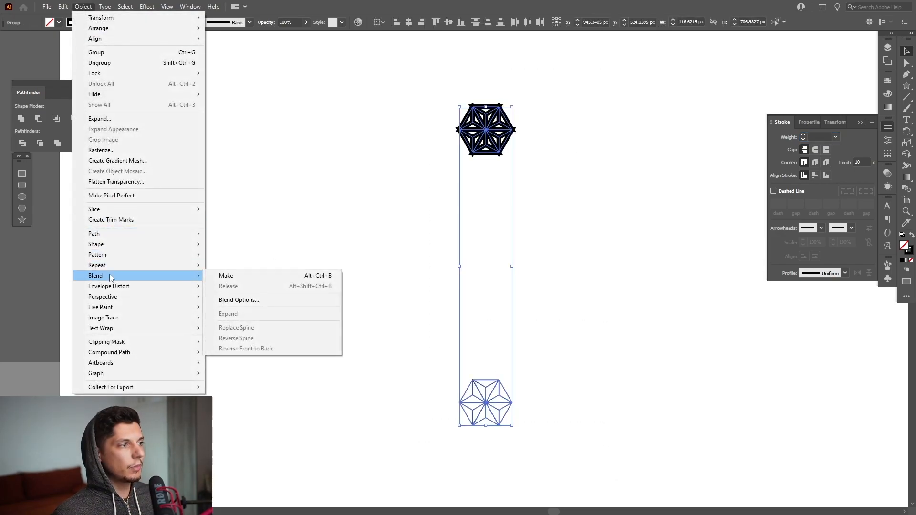
pyautogui.click(227, 277)
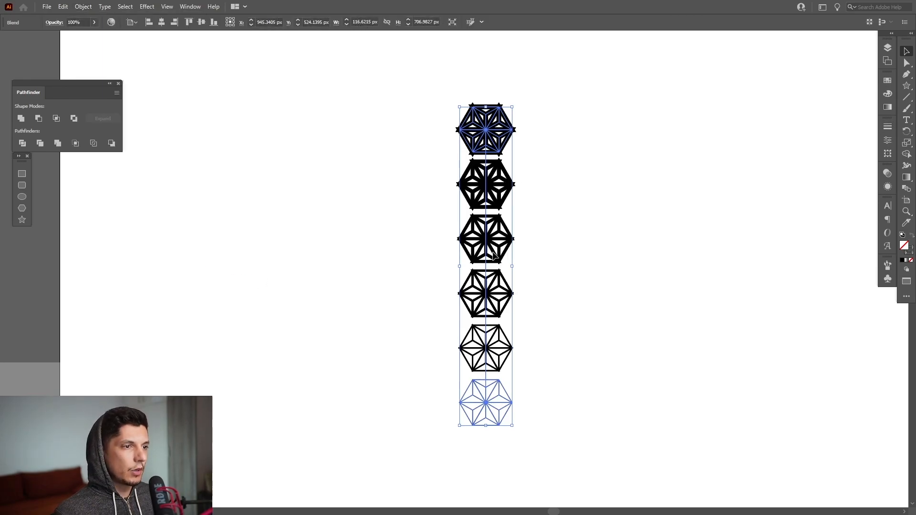
# Step: Set the blend's spacing to Specified Steps with 5 steps
pyautogui.doubleClick(905, 191)
pyautogui.click(625, 86)
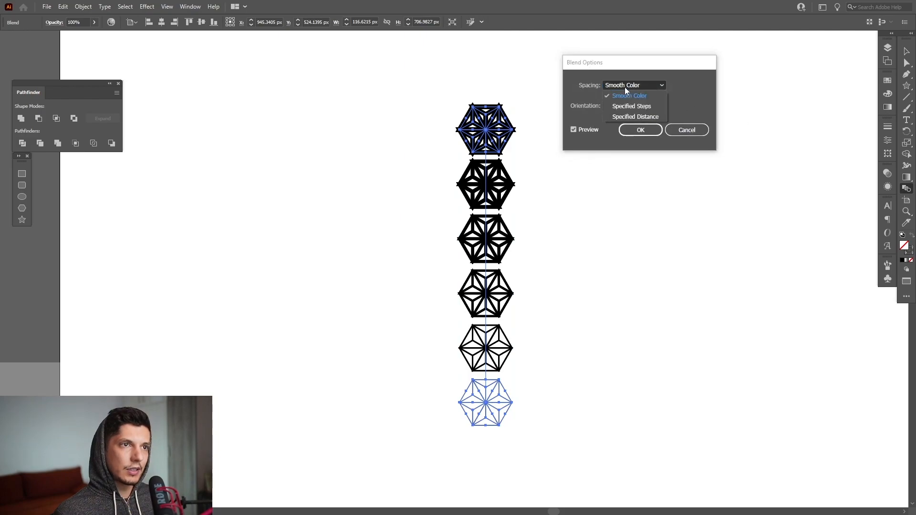
pyautogui.click(631, 106)
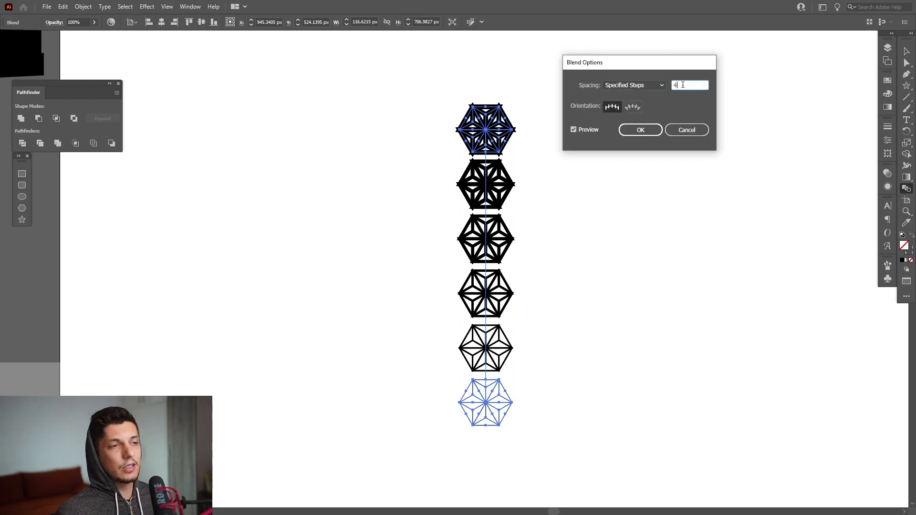
pyautogui.press('Up')
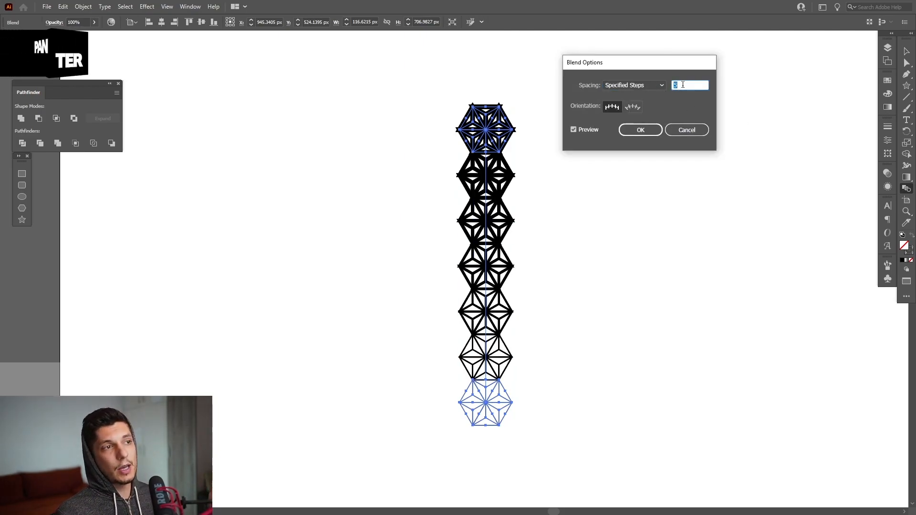
pyautogui.click(639, 131)
pyautogui.click(908, 53)
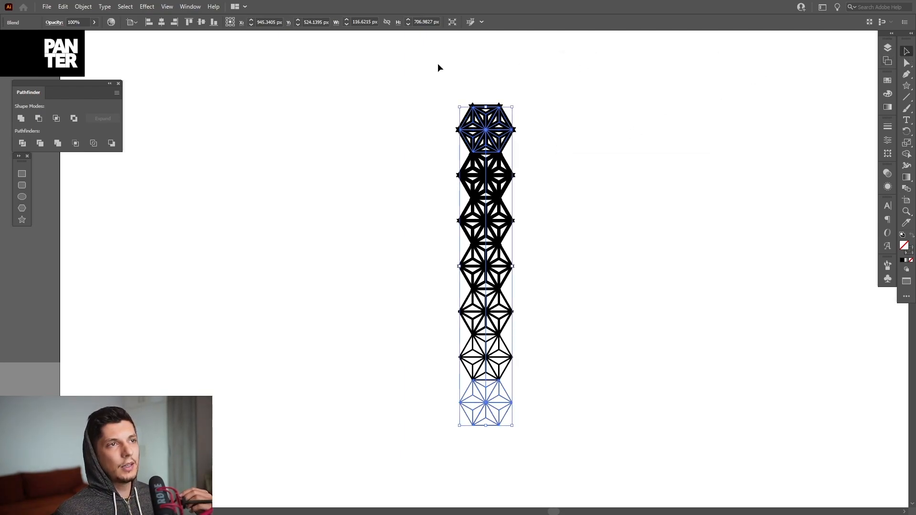
# Step: Expand the blend with Object, Fill and Stroke enabled, and expand its hexagon strokes into filled shapes with Fill and Stroke enabled
pyautogui.click(83, 6)
pyautogui.click(99, 119)
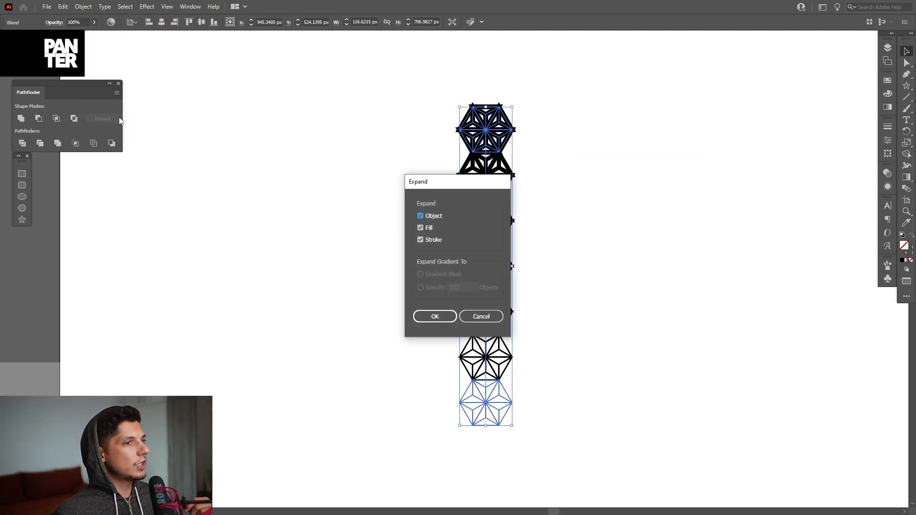
pyautogui.click(417, 316)
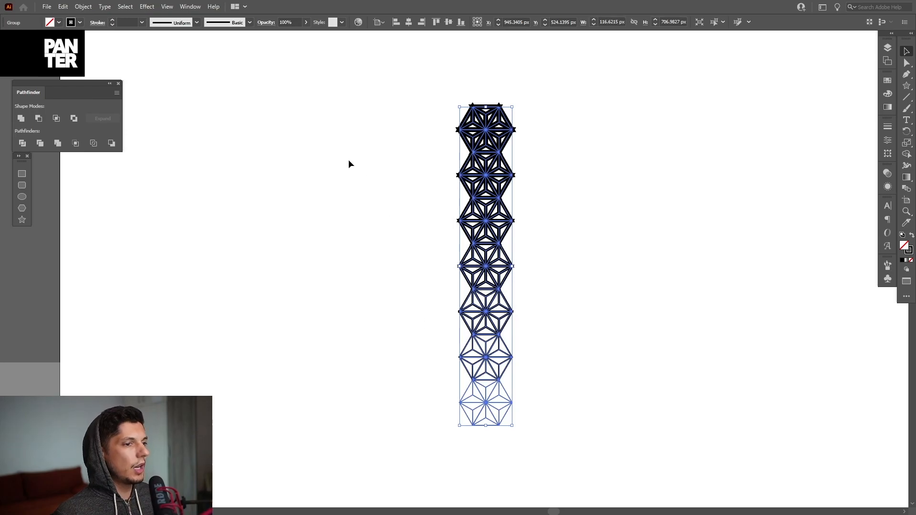
pyautogui.click(88, 7)
pyautogui.click(133, 119)
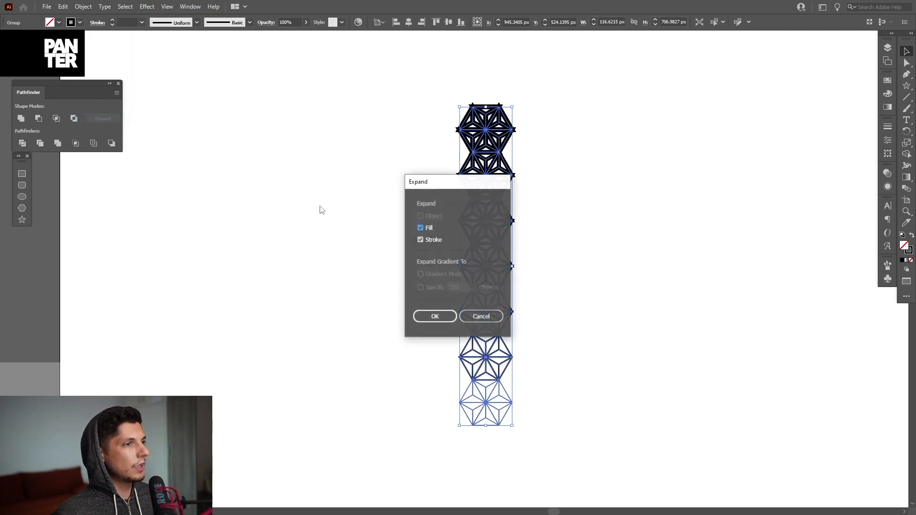
pyautogui.click(417, 319)
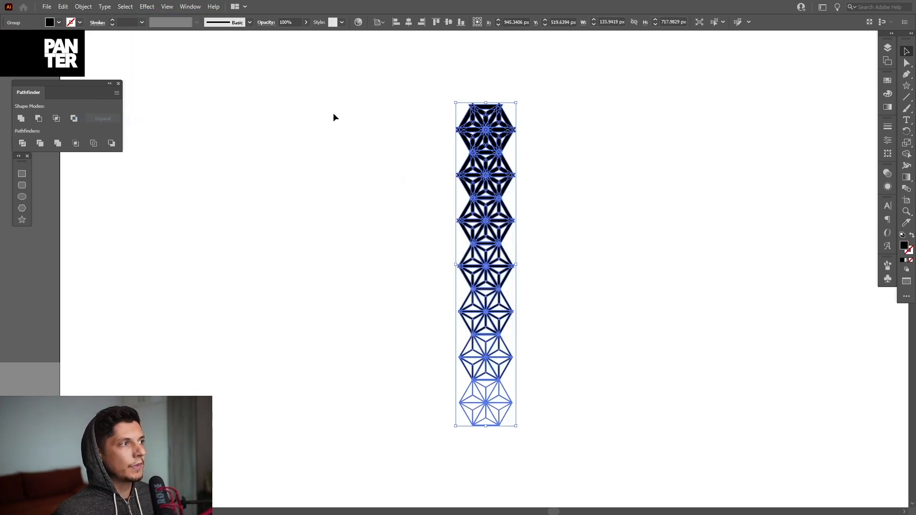
# Step: Unite all the expanded shapes in the hexagon column into a single compound path
pyautogui.click(22, 120)
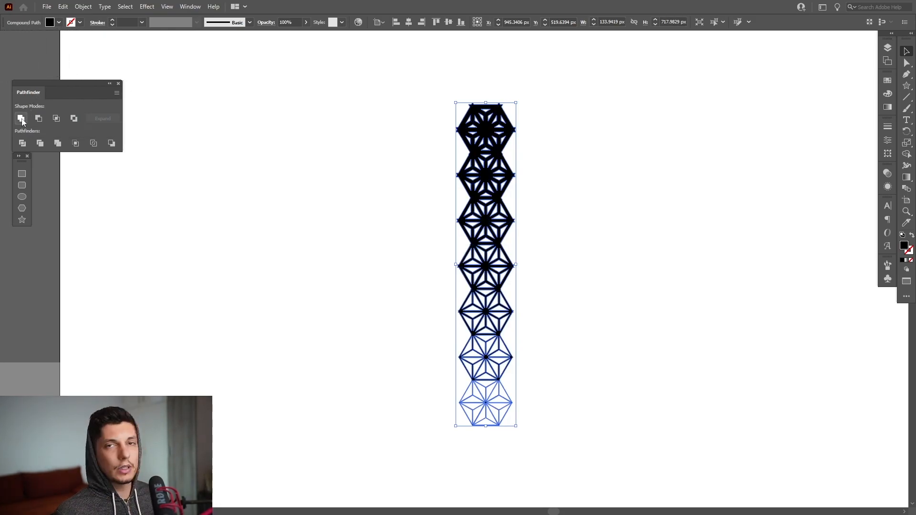
pyautogui.click(190, 6)
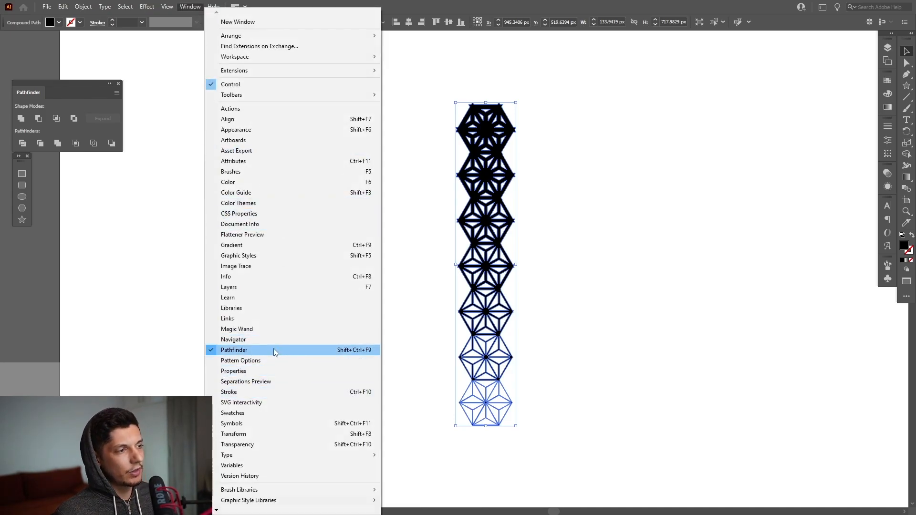
pyautogui.click(567, 150)
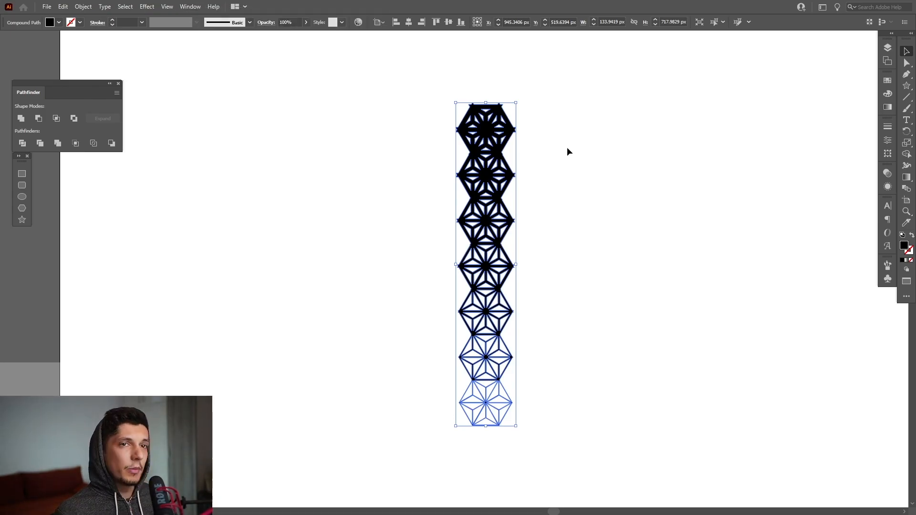
# Step: Delete the united shape's entire outer contour so that only its inner triangular pieces are left as black fills
pyautogui.press('ctrl')
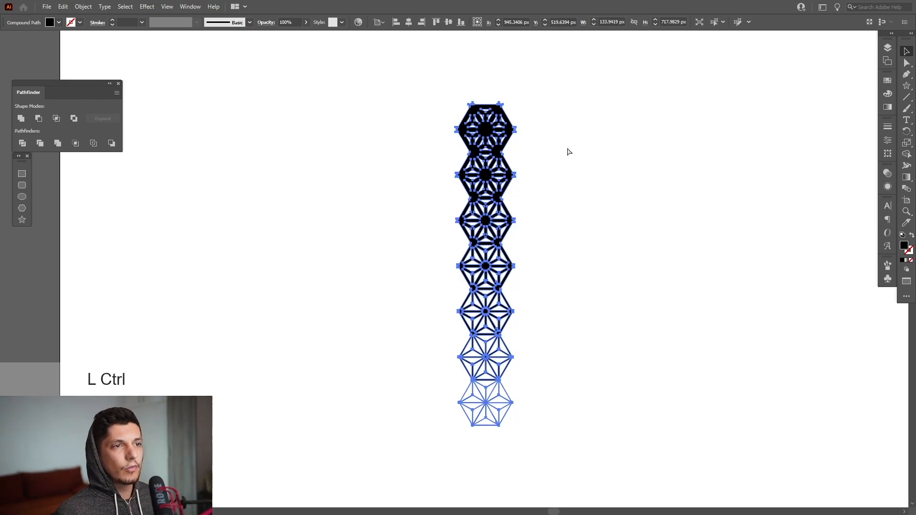
pyautogui.press('a')
pyautogui.keyDown('alt'); pyautogui.scroll(3, 507, 219); pyautogui.keyUp('alt')
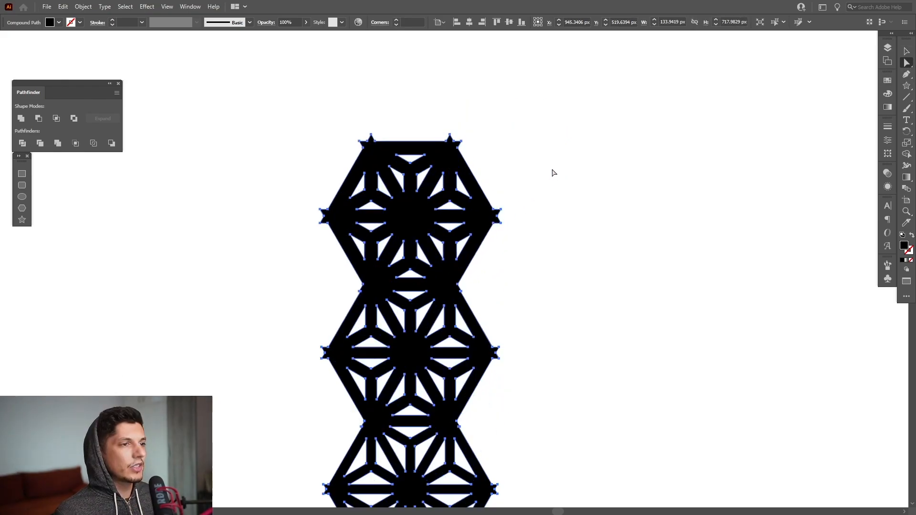
pyautogui.keyDown('alt'); pyautogui.scroll(4, 520, 195); pyautogui.keyUp('alt')
pyautogui.moveTo(587, 150); pyautogui.dragTo(463, 280)
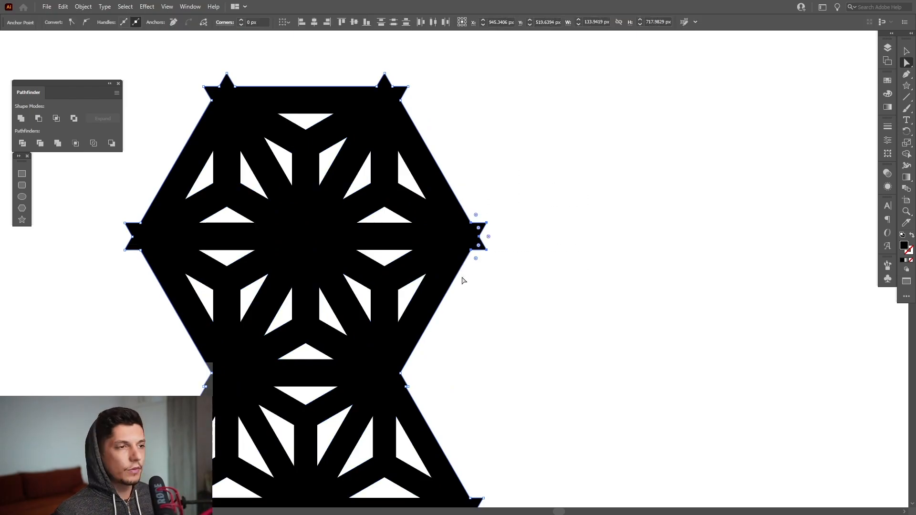
pyautogui.keyDown('alt'); pyautogui.scroll(-5, 466, 280); pyautogui.keyUp('alt')
pyautogui.moveTo(516, 266); pyautogui.dragTo(516, 235)
pyautogui.press('Delete')
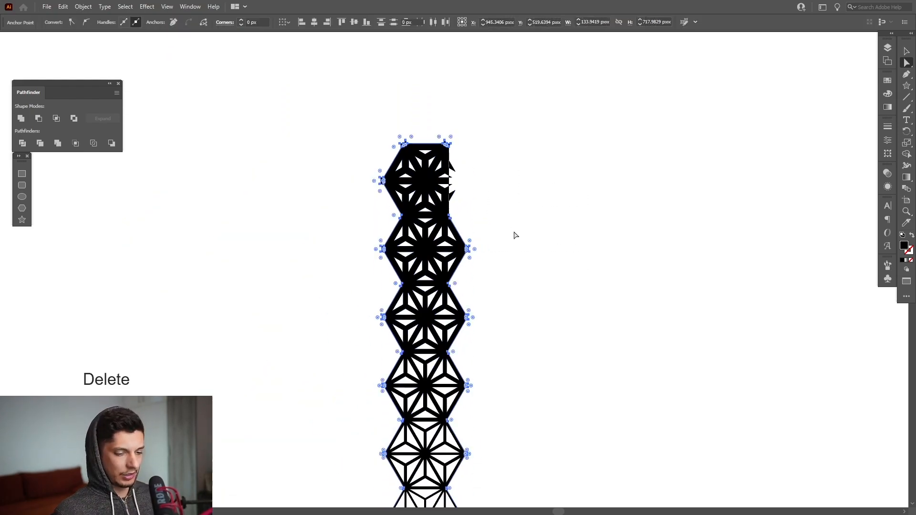
pyautogui.press('Delete')
# Step: Delete the thinnest-lined hexagon at the lower end of the column, leaving six hexagons, and deselect the artwork
pyautogui.keyDown('alt'); pyautogui.scroll(3, 471, 403); pyautogui.keyUp('alt')
pyautogui.keyDown('alt'); pyautogui.scroll(4, 472, 403); pyautogui.keyUp('alt')
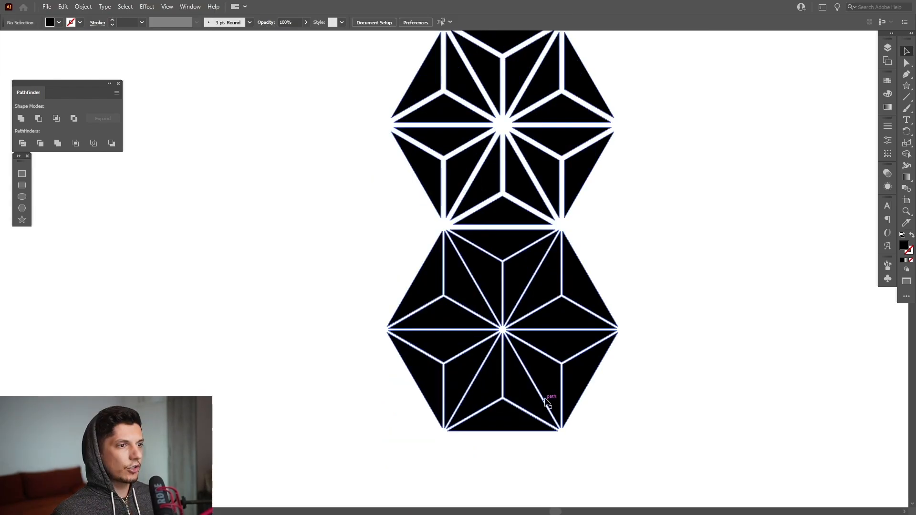
pyautogui.keyDown('alt'); pyautogui.scroll(-3, 638, 356); pyautogui.keyUp('alt')
pyautogui.moveTo(658, 343); pyautogui.dragTo(428, 397)
pyautogui.keyDown('alt'); pyautogui.scroll(-3, 593, 364); pyautogui.keyUp('alt')
pyautogui.press('a')
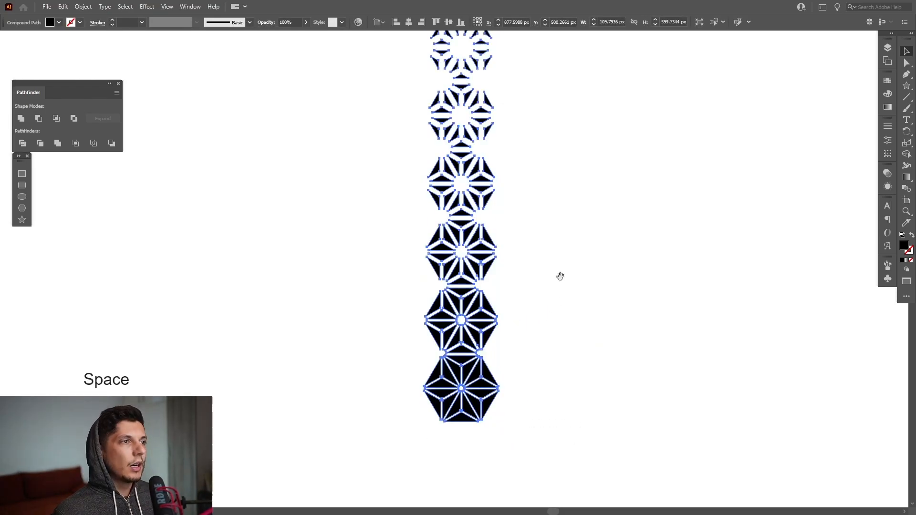
pyautogui.moveTo(560, 276); pyautogui.dragTo(542, 315)
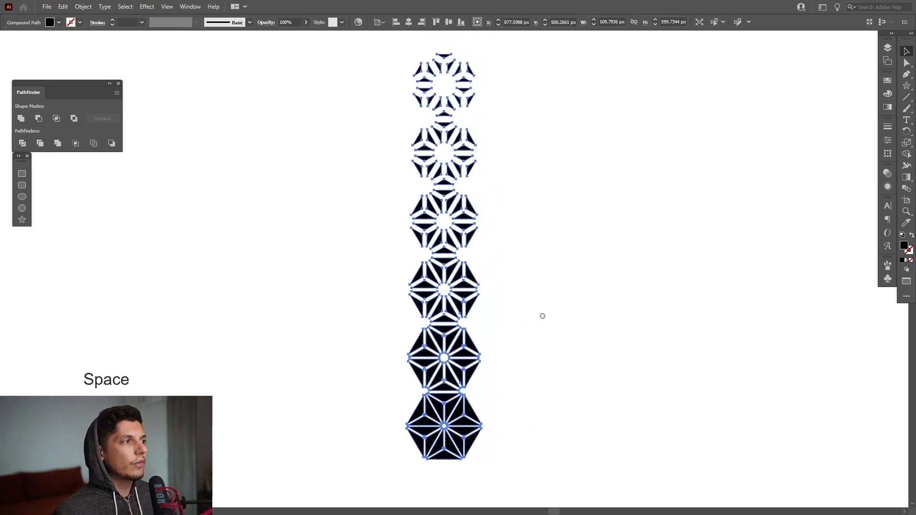
pyautogui.click(670, 199)
pyautogui.moveTo(907, 86); pyautogui.dragTo(839, 89)
pyautogui.moveTo(608, 377); pyautogui.dragTo(629, 267)
pyautogui.scroll(4, 458, 316)
pyautogui.moveTo(642, 317); pyautogui.dragTo(562, 319)
pyautogui.scroll(1, 564, 272)
pyautogui.scroll(-6, 564, 272)
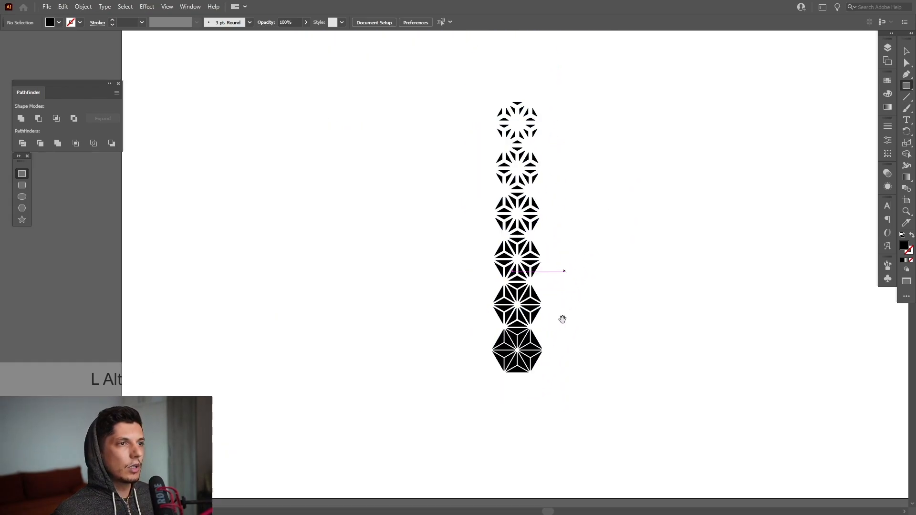
pyautogui.moveTo(578, 391); pyautogui.dragTo(528, 90)
pyautogui.hotkey('ctrl', 'z')
# Step: Draw a rectangle about 37.7 × 16.8 px outward from the Y-shaped junction in the right half of a hexagon
pyautogui.scroll(4, 542, 349)
pyautogui.moveTo(505, 379); pyautogui.dragTo(493, 346)
pyautogui.scroll(2, 499, 332)
pyautogui.scroll(1, 500, 332)
pyautogui.scroll(1, 465, 262)
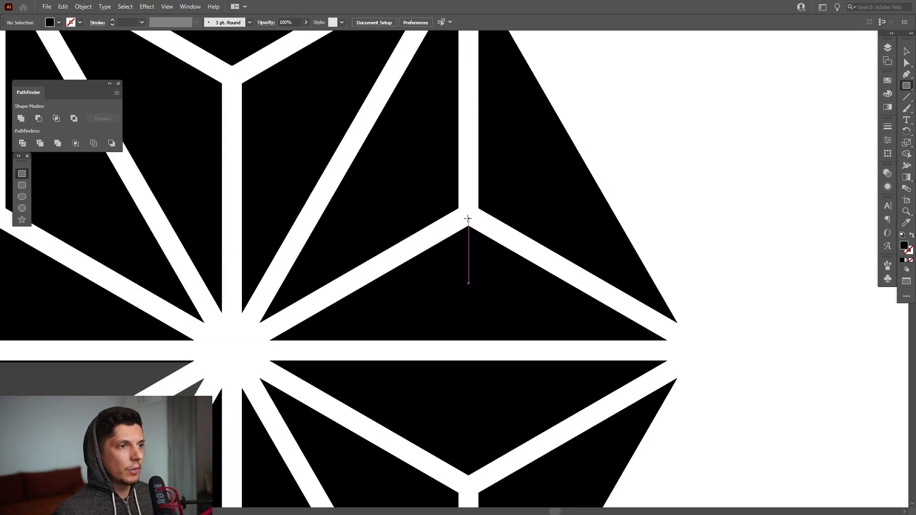
pyautogui.moveTo(468, 218); pyautogui.dragTo(774, 354)
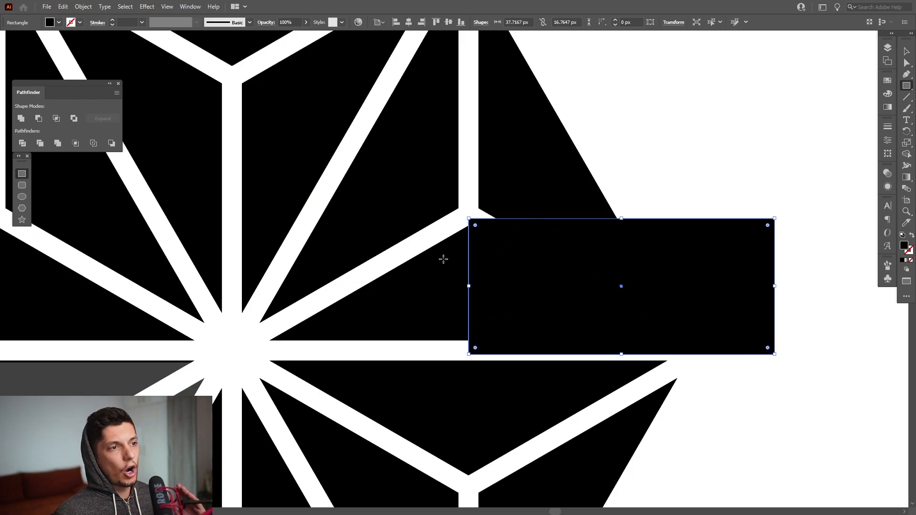
# Step: Stretch the rectangle vertically past both ends of the column so it covers the right-hand hexagon tips
pyautogui.scroll(-4, 636, 271)
pyautogui.moveTo(639, 270); pyautogui.dragTo(539, 354)
pyautogui.scroll(-2, 542, 281)
pyautogui.moveTo(586, 256); pyautogui.dragTo(572, 162)
pyautogui.scroll(-2, 589, 343)
pyautogui.scroll(-2, 582, 383)
pyautogui.moveTo(627, 260); pyautogui.dragTo(590, 238)
# Step: Select the column with the rectangle and remove the rectangle and the right-hand tips beneath it using the Shape Builder tool
pyautogui.scroll(2, 591, 238)
pyautogui.moveTo(671, 141); pyautogui.dragTo(407, 284)
pyautogui.hotkey('shift', 'm')
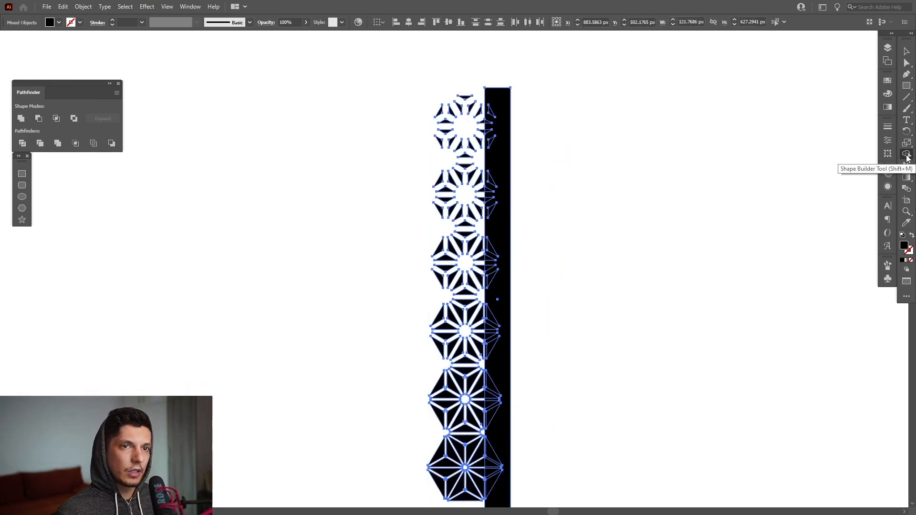
pyautogui.scroll(2, 526, 98)
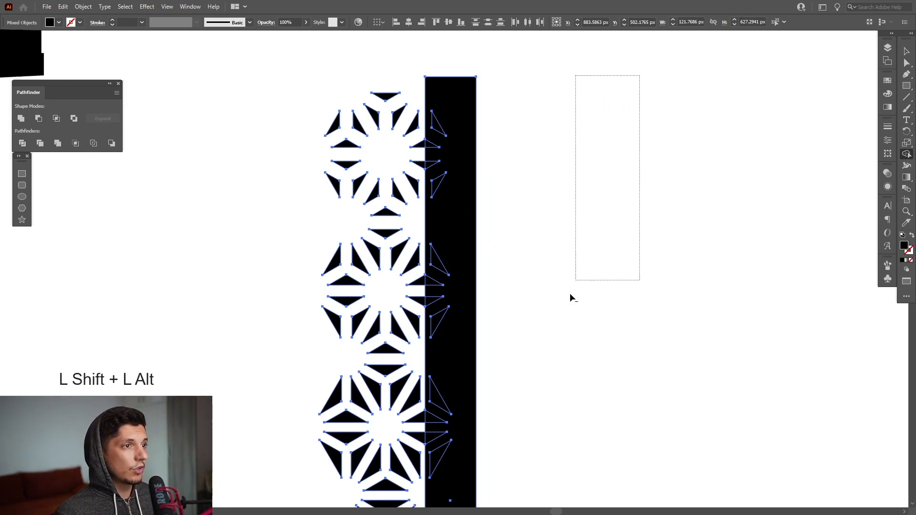
pyautogui.moveTo(507, 410)
pyautogui.mouseDown()
pyautogui.moveTo(437, 468)
pyautogui.moveTo(513, 244)
pyautogui.moveTo(533, 235)
pyautogui.mouseUp()
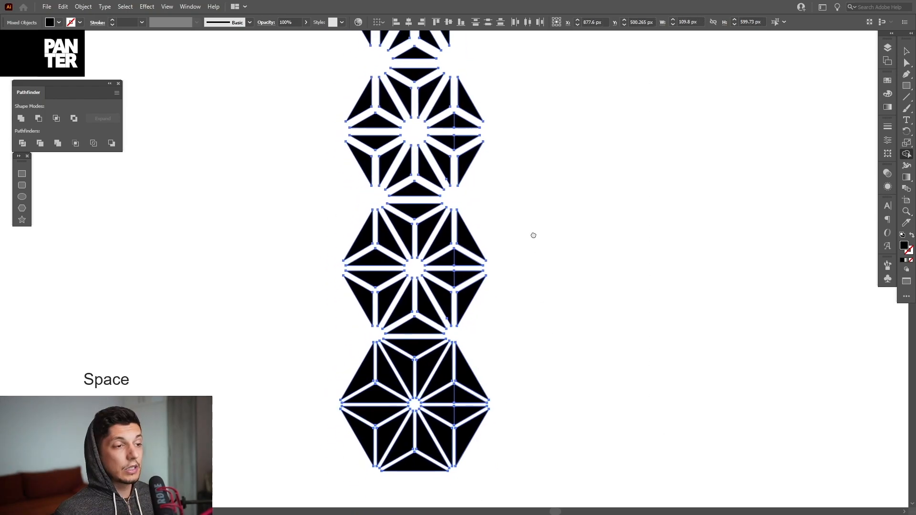
pyautogui.moveTo(512, 428); pyautogui.dragTo(470, 454)
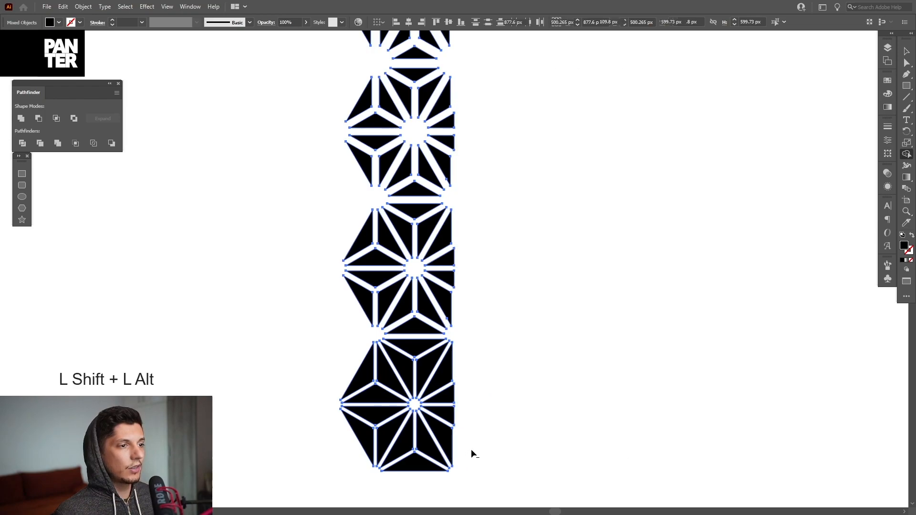
# Step: Draw a tall rectangle over the left-hand hexagon tips, with its inner edge aligned to the Y-shaped junctions
pyautogui.moveTo(531, 318); pyautogui.dragTo(536, 325)
pyautogui.press('m')
pyautogui.scroll(-2, 536, 325)
pyautogui.moveTo(410, 150); pyautogui.dragTo(503, 331)
pyautogui.scroll(2, 526, 237)
pyautogui.moveTo(527, 116)
pyautogui.mouseDown()
pyautogui.moveTo(585, 279)
pyautogui.moveTo(533, 116)
pyautogui.moveTo(548, 470)
pyautogui.mouseUp()
pyautogui.scroll(-2, 568, 278)
# Step: Select the column with the left rectangle and remove the rectangle and the tips beneath it using the Shape Builder tool
pyautogui.press('v')
pyautogui.moveTo(690, 199); pyautogui.dragTo(464, 331)
pyautogui.moveTo(495, 227); pyautogui.dragTo(434, 242)
pyautogui.hotkey('shift', 'm')
pyautogui.moveTo(427, 60); pyautogui.dragTo(479, 488)
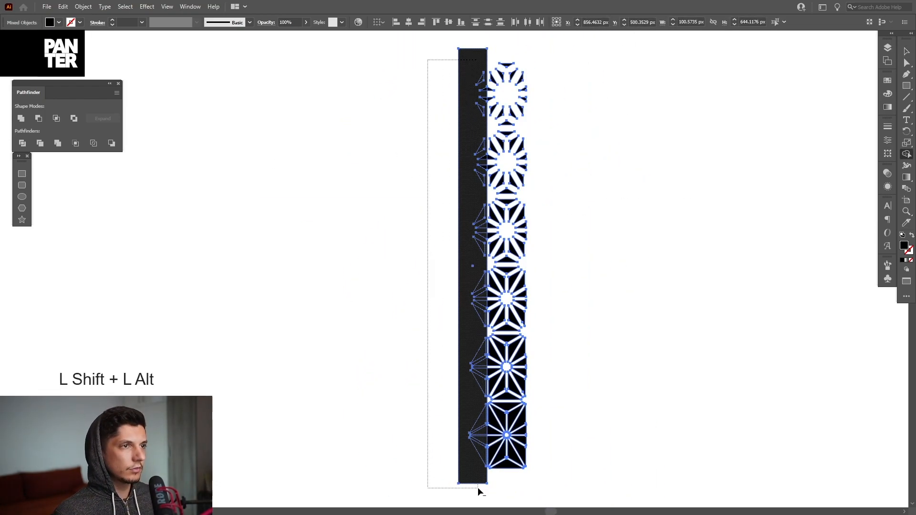
pyautogui.press('v')
pyautogui.click(470, 460)
# Step: Duplicate the trimmed column horizontally to the right by 58.3 px so the copy sits flush against the original
pyautogui.moveTo(520, 412); pyautogui.dragTo(370, 406)
pyautogui.scroll(2, 394, 390)
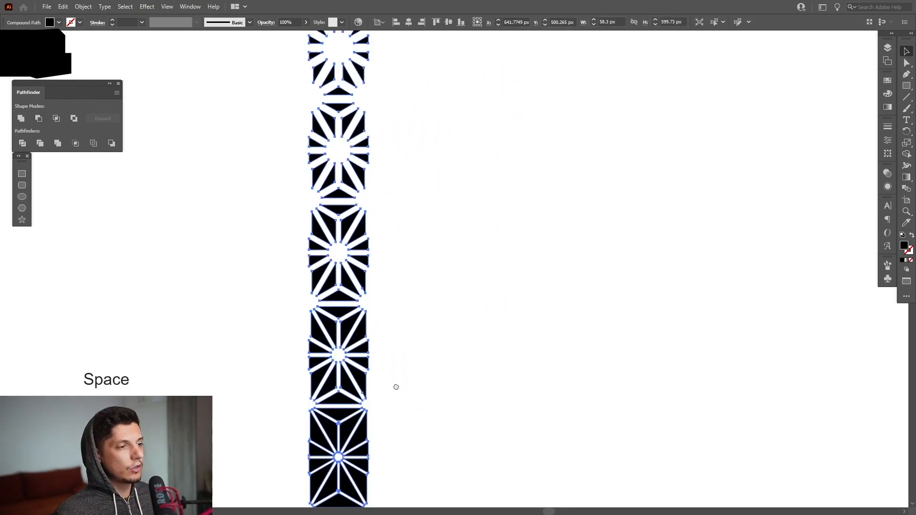
pyautogui.moveTo(344, 358); pyautogui.dragTo(403, 364)
pyautogui.moveTo(452, 329); pyautogui.dragTo(310, 325)
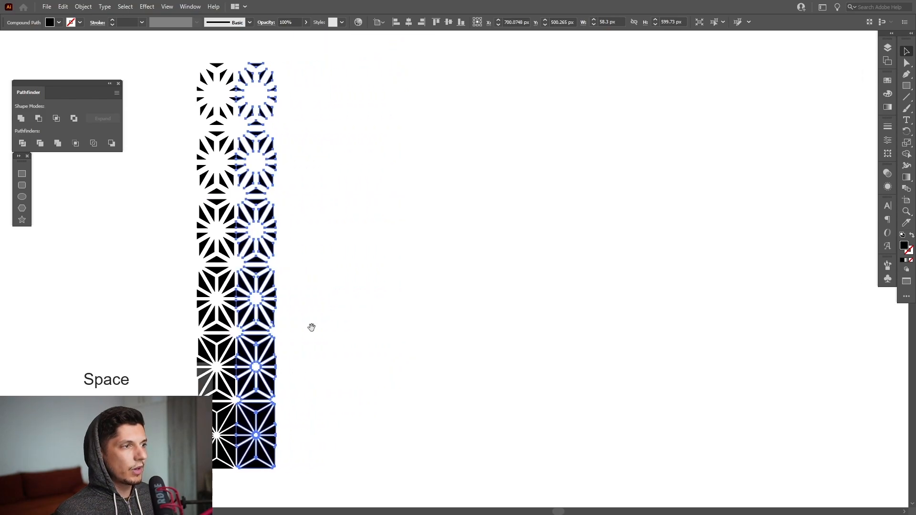
# Step: Repeat the column duplication to the right until the pattern has ten adjoining columns, and deselect it
pyautogui.hotkey('ctrl', 'd')
pyautogui.hotkey('ctrl', 'd')
pyautogui.hotkey('ctrl', 'd')
pyautogui.hotkey('ctrl', 'd')
pyautogui.hotkey('ctrl', 'd')
pyautogui.hotkey('ctrl', 'd')
pyautogui.hotkey('ctrl', 'd')
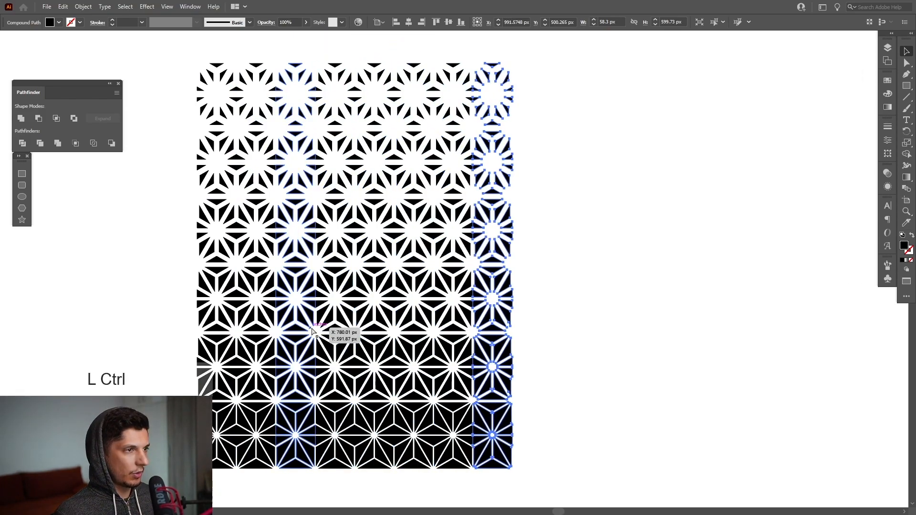
pyautogui.click(662, 306)
pyautogui.moveTo(661, 305); pyautogui.dragTo(720, 310)
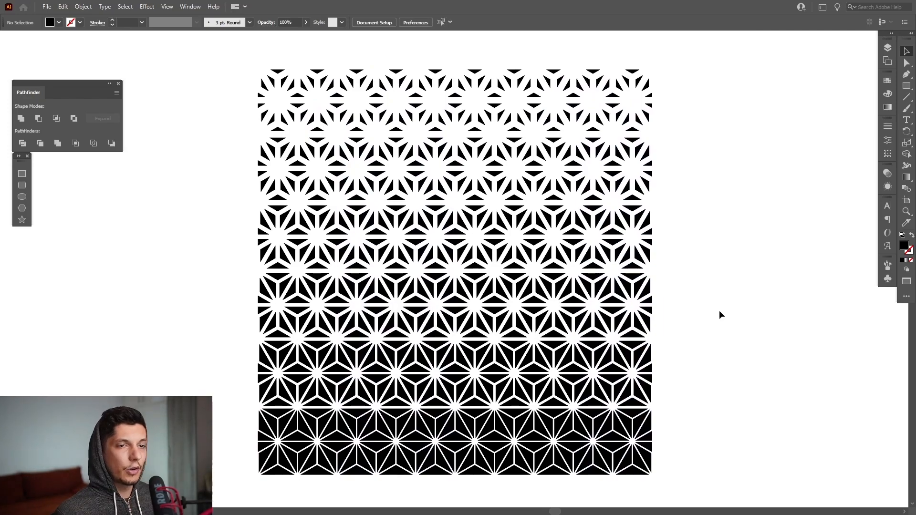